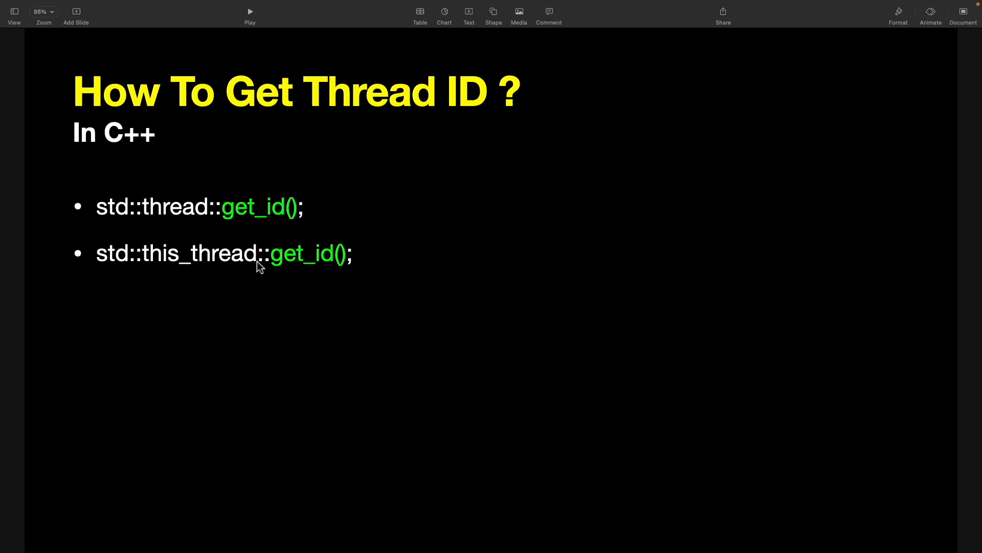
Advance to the 'Why To Get Thread ID?' slide
key("Down")
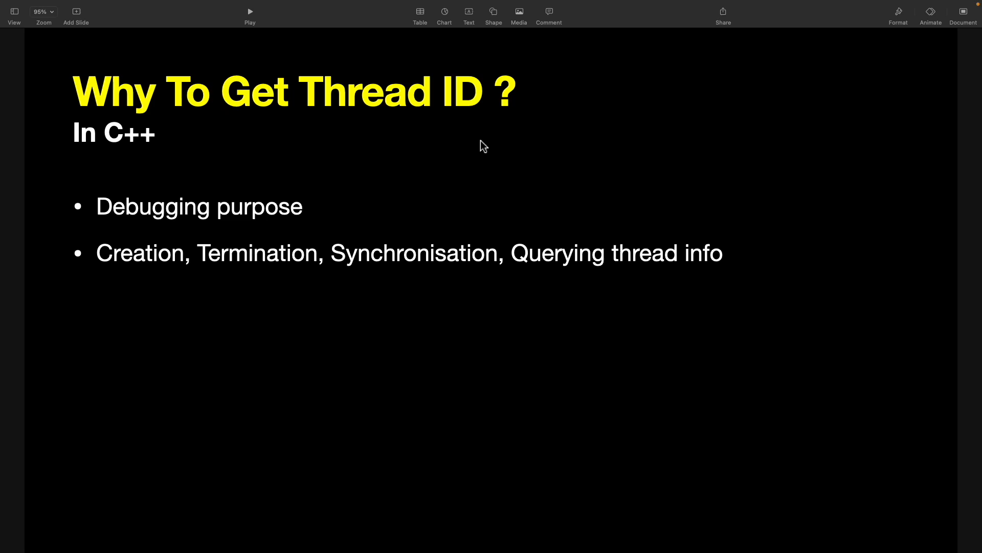
Advance to the 'More Points..' slide and briefly select its bullet text box
key("Down")
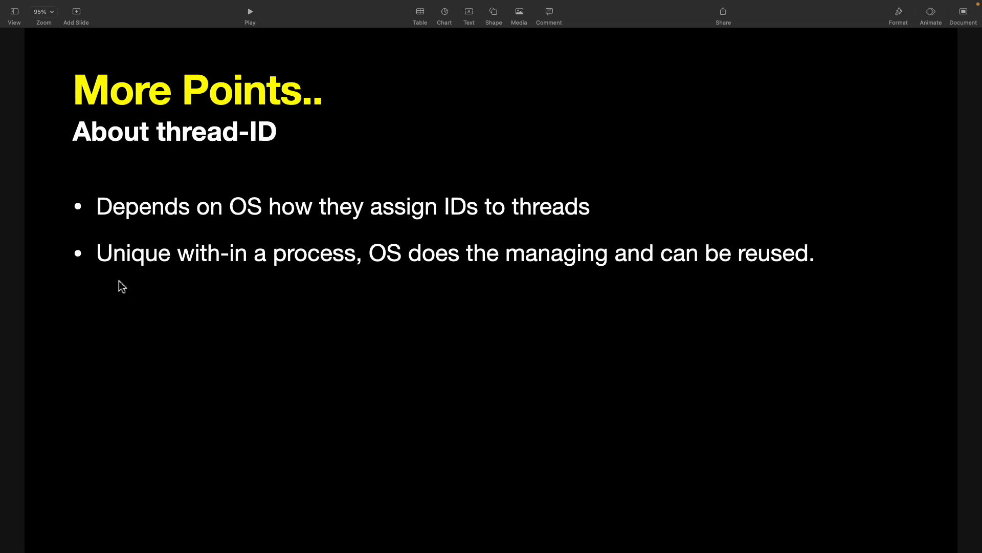
left_click(337, 278)
left_click(380, 188)
key("super+Tab")
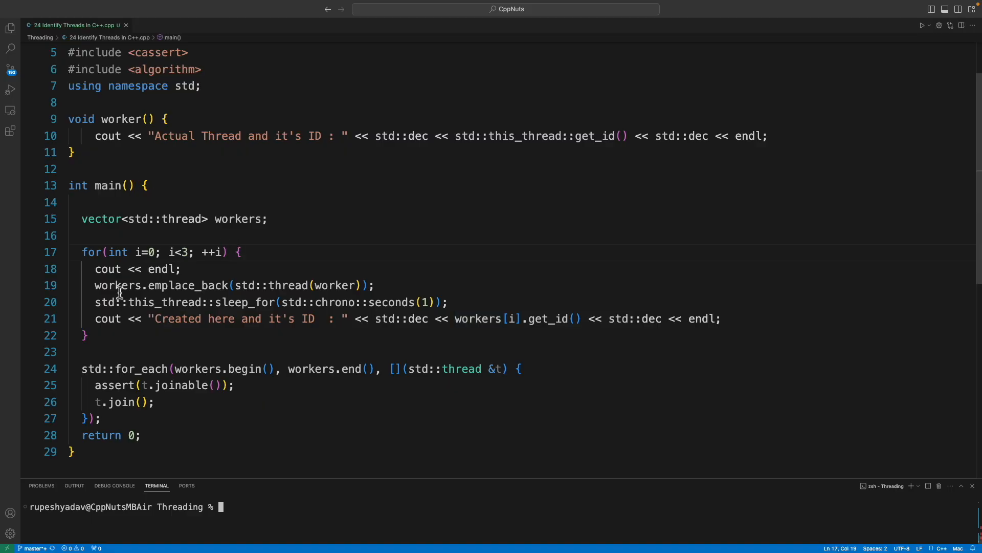
left_click(77, 221)
left_click_drag(77, 223, 268, 220)
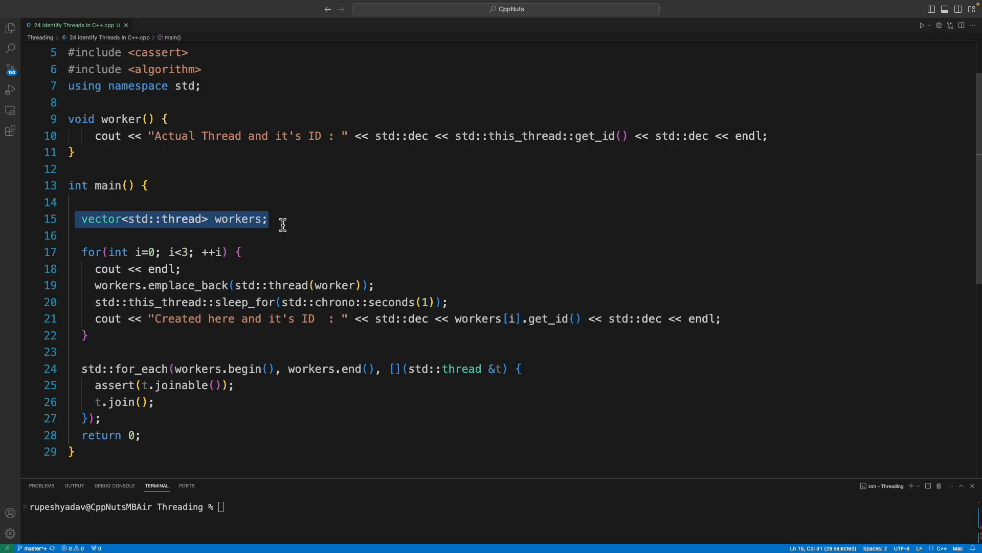
left_click(281, 220)
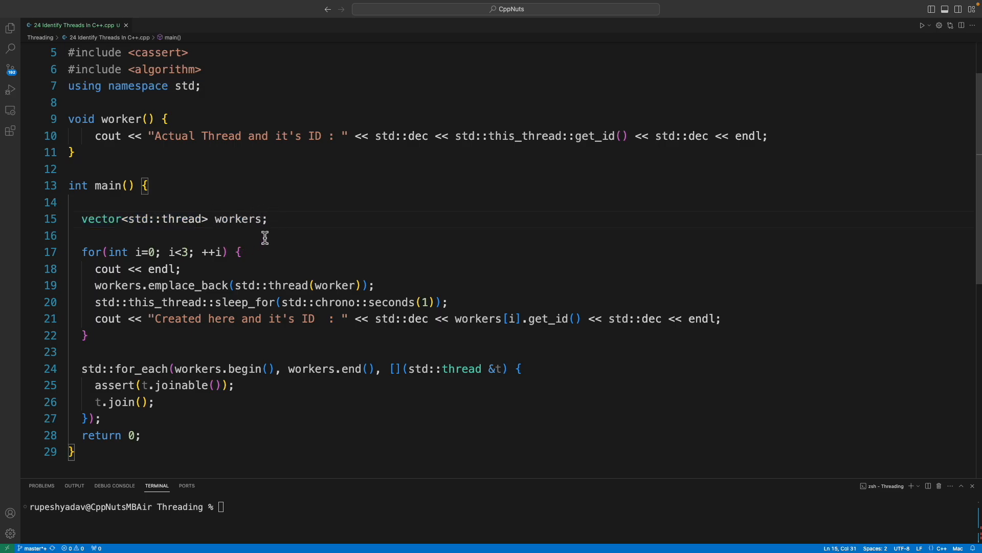
left_click_drag(148, 285, 231, 287)
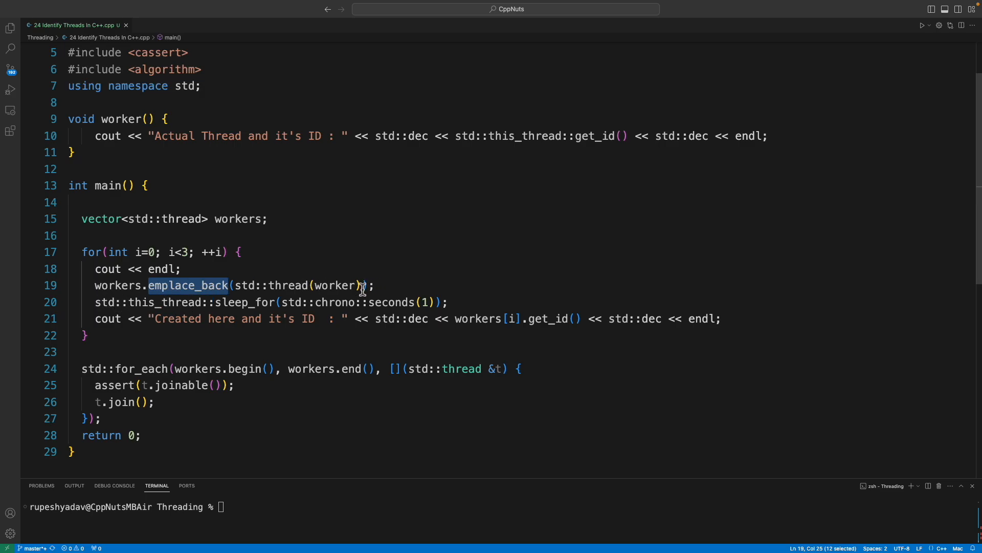
left_click_drag(361, 285, 235, 285)
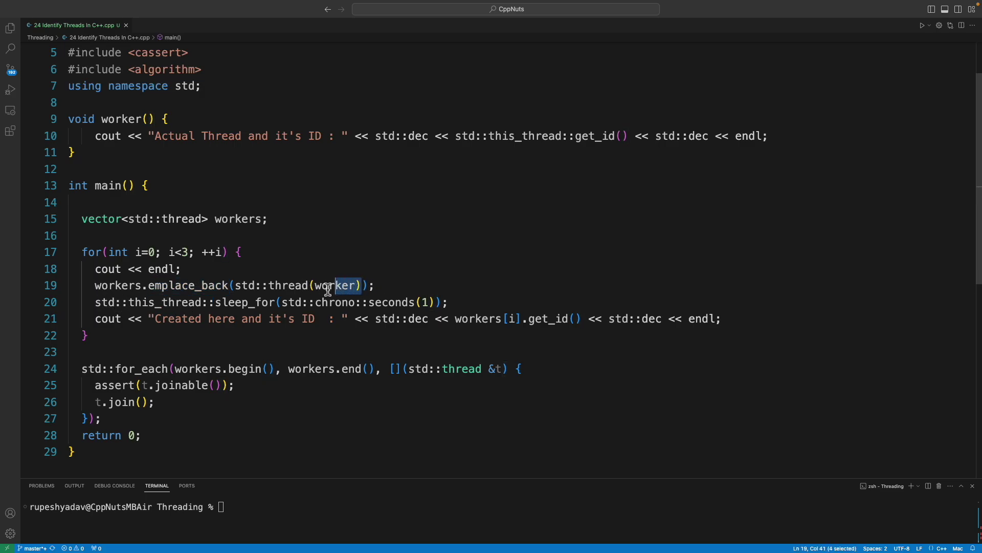
left_click(116, 285)
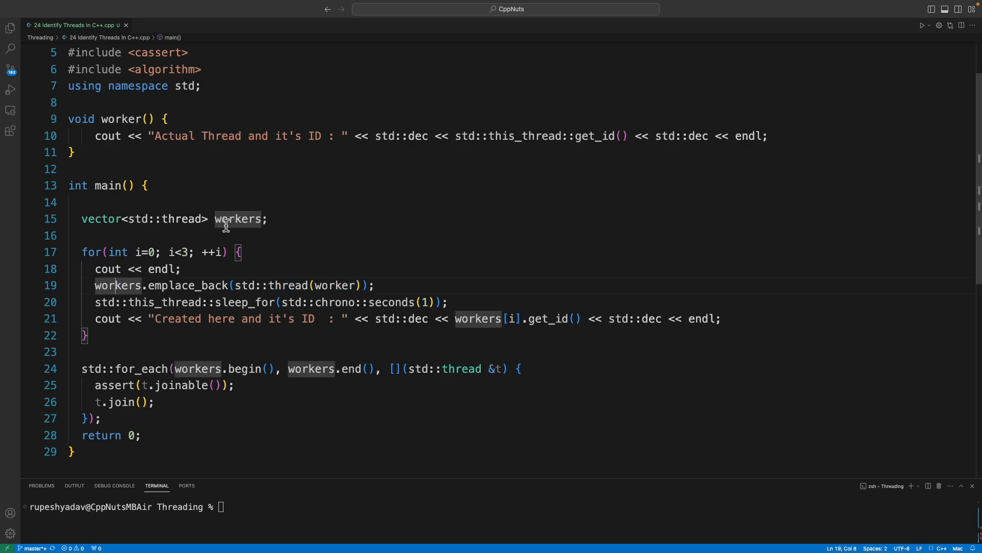
left_click_drag(202, 219, 128, 219)
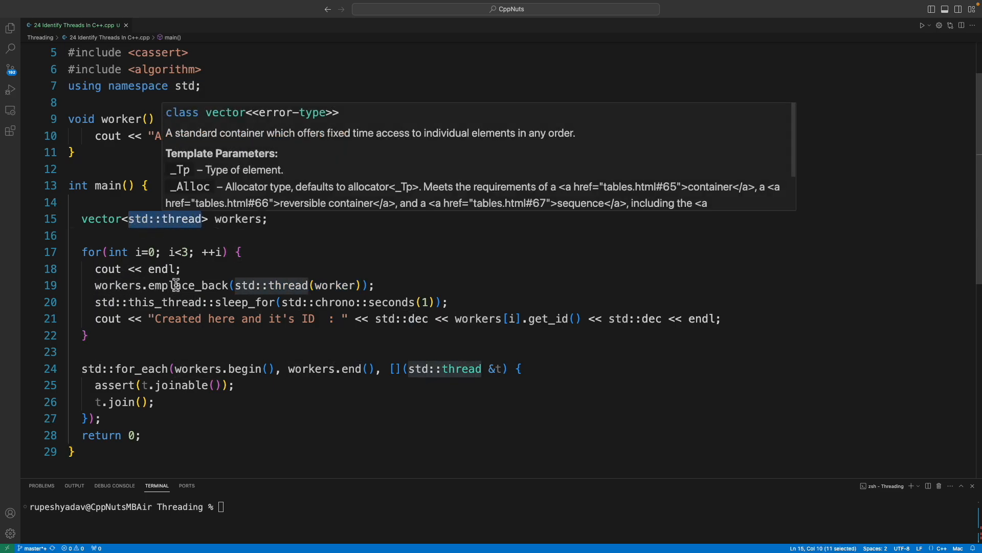
left_click(205, 239)
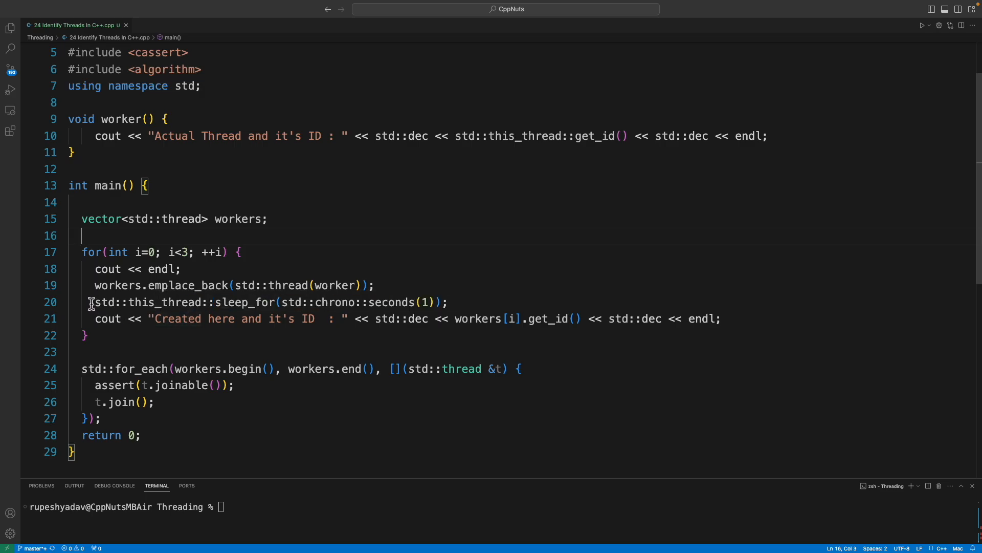
left_click_drag(91, 303, 457, 304)
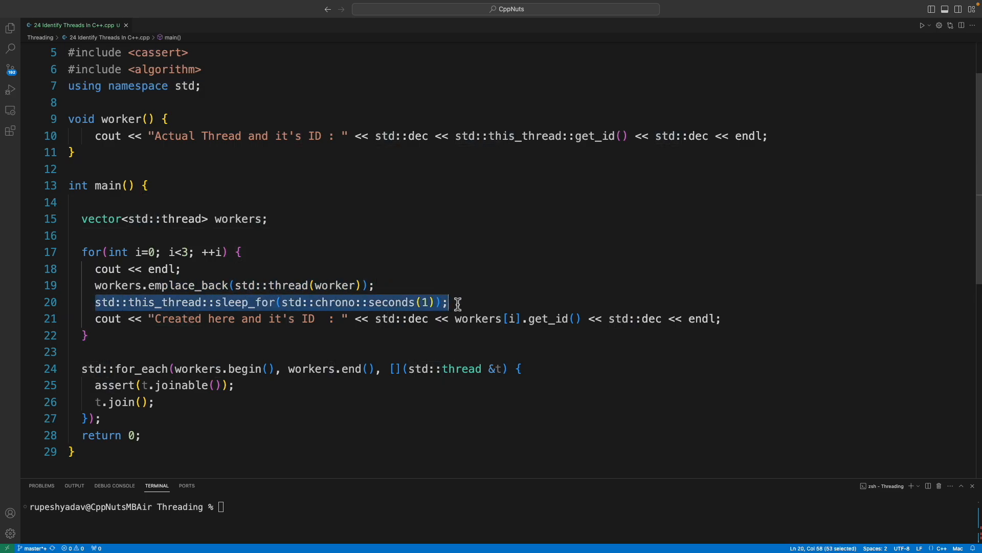
left_click_drag(148, 136, 321, 135)
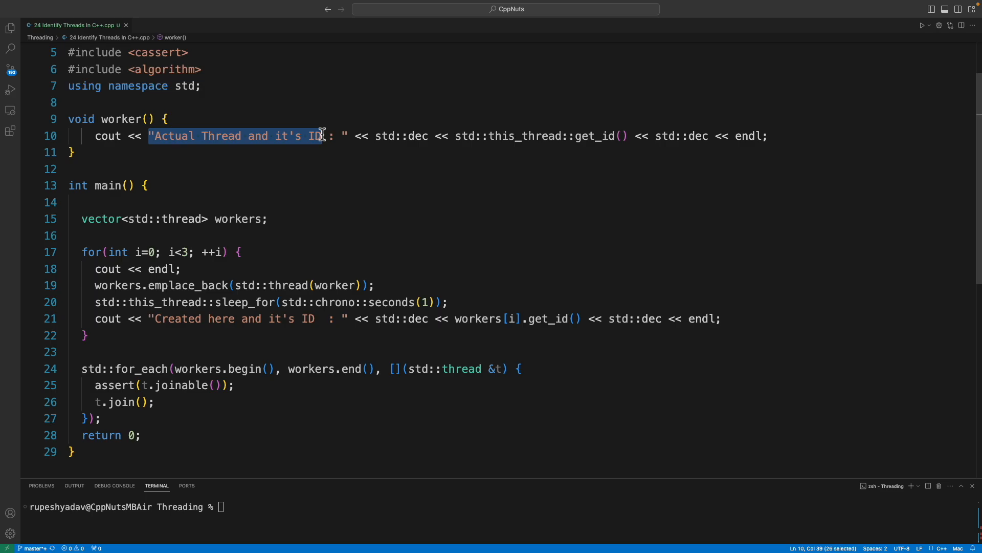
left_click_drag(90, 318, 343, 316)
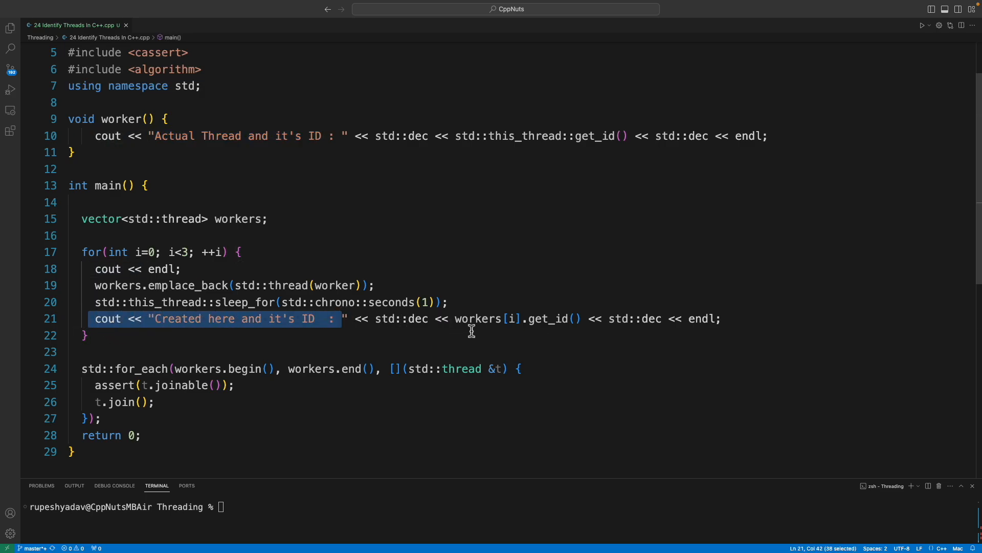
left_click_drag(449, 319, 376, 319)
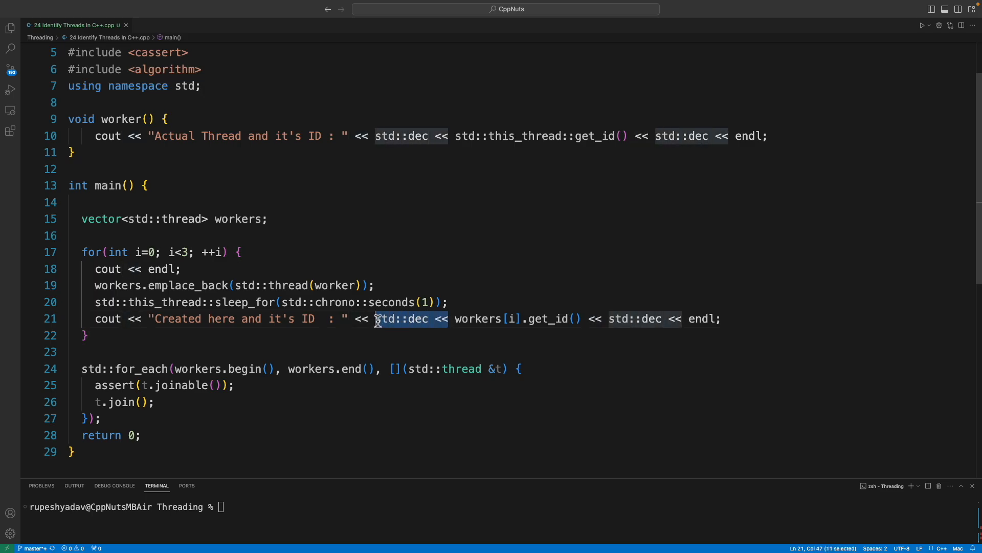
Delete every '<< std::dec' from the ID-printing lines 10 and 21
key("BackSpace")
key("BackSpace")
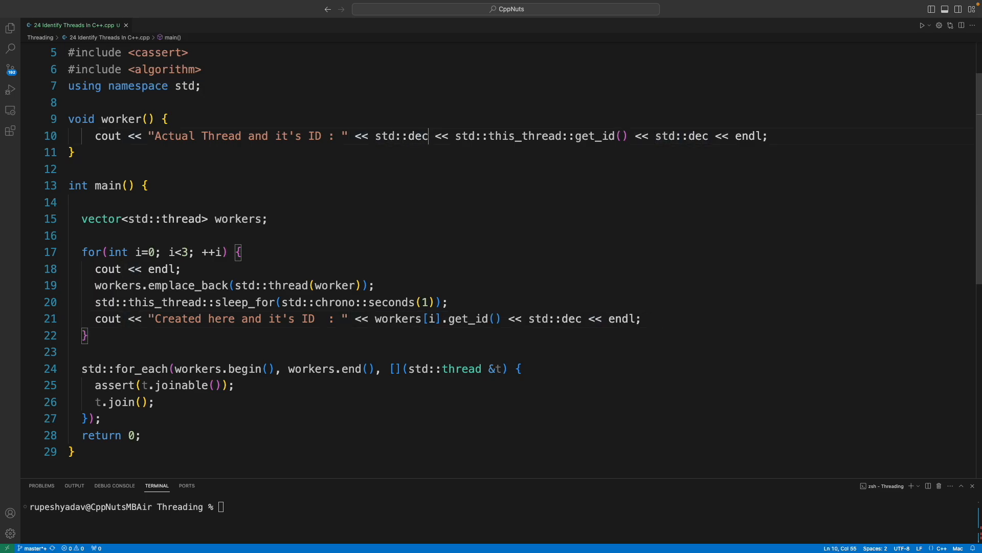
left_click_drag(428, 136, 349, 135)
key("BackSpace")
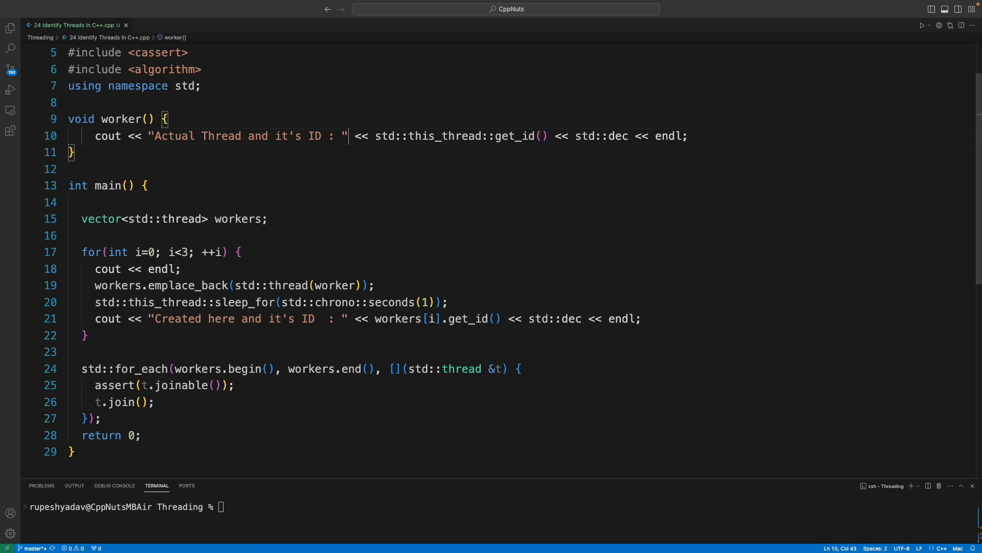
left_click_drag(626, 137, 549, 136)
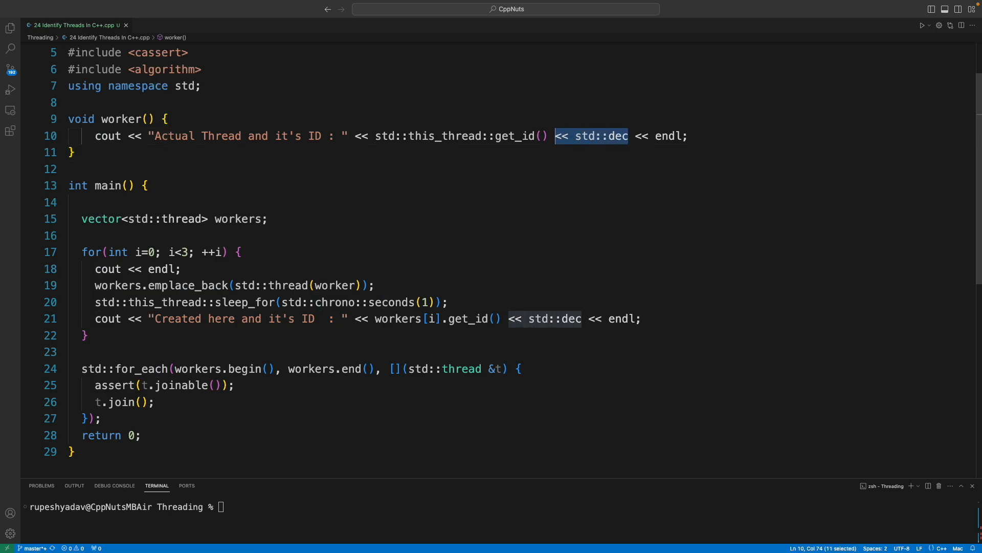
key("BackSpace")
left_click_drag(589, 318, 503, 319)
key("BackSpace")
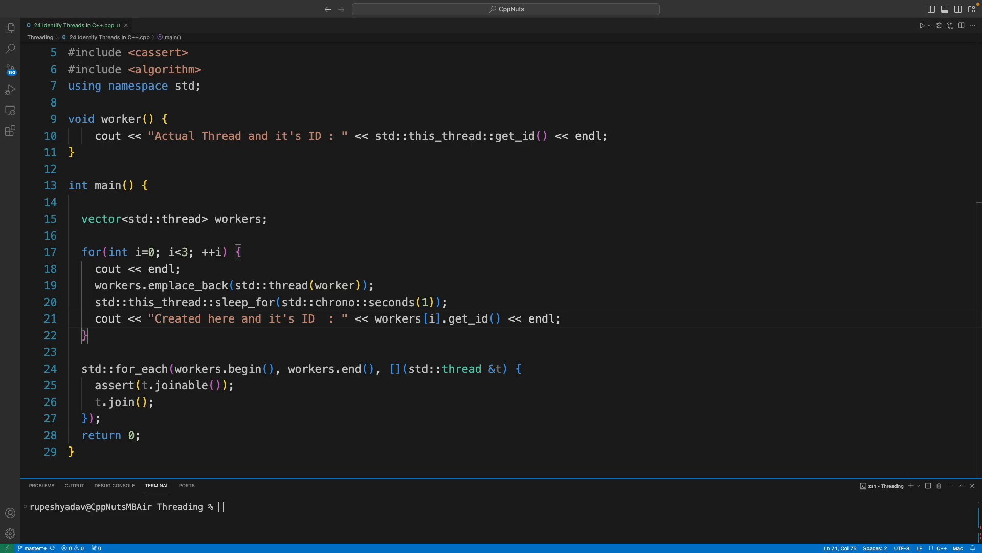
Enlarge the terminal and highlight std::thread(worker), workers[i] and this_thread in the code
left_click_drag(491, 479, 491, 429)
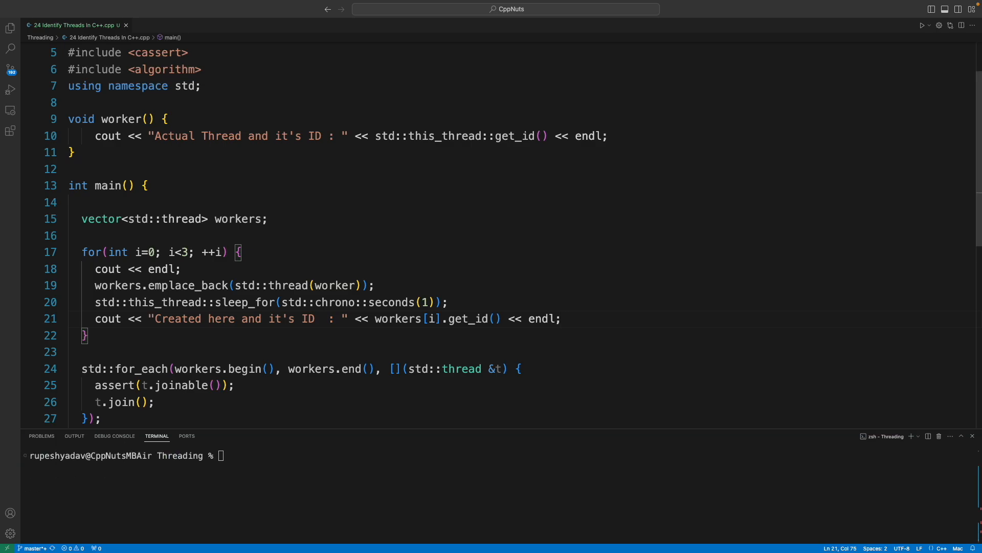
left_click_drag(235, 285, 356, 285)
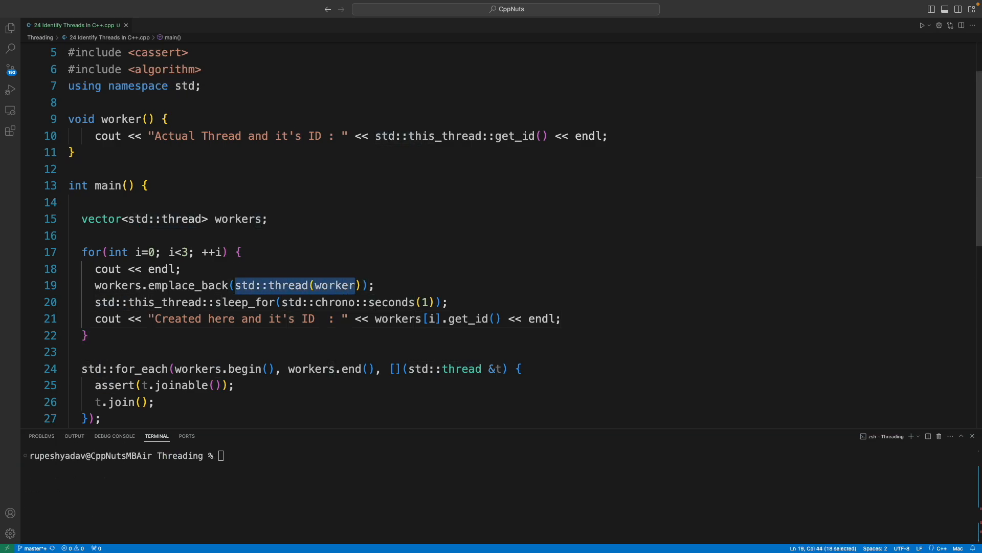
left_click_drag(442, 319, 375, 318)
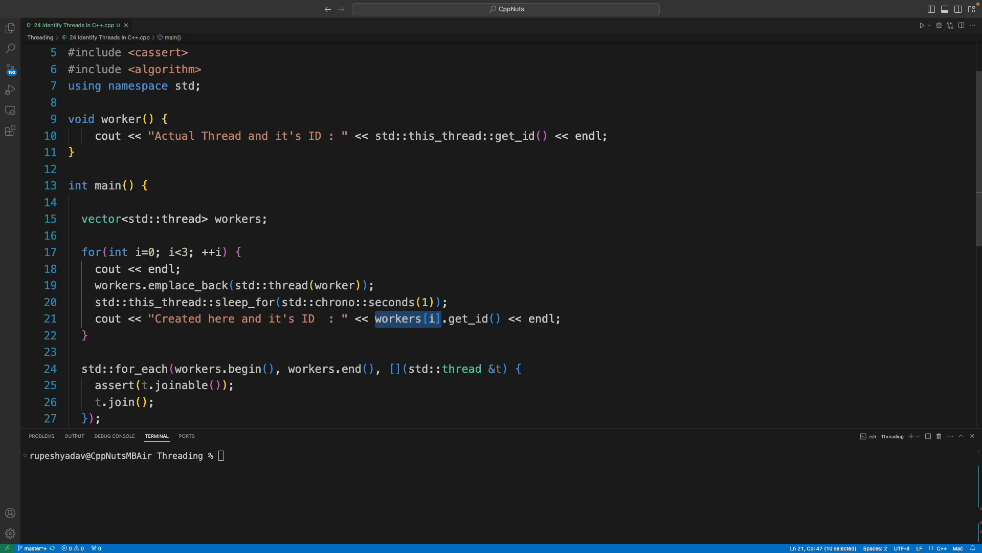
left_click_drag(408, 136, 482, 136)
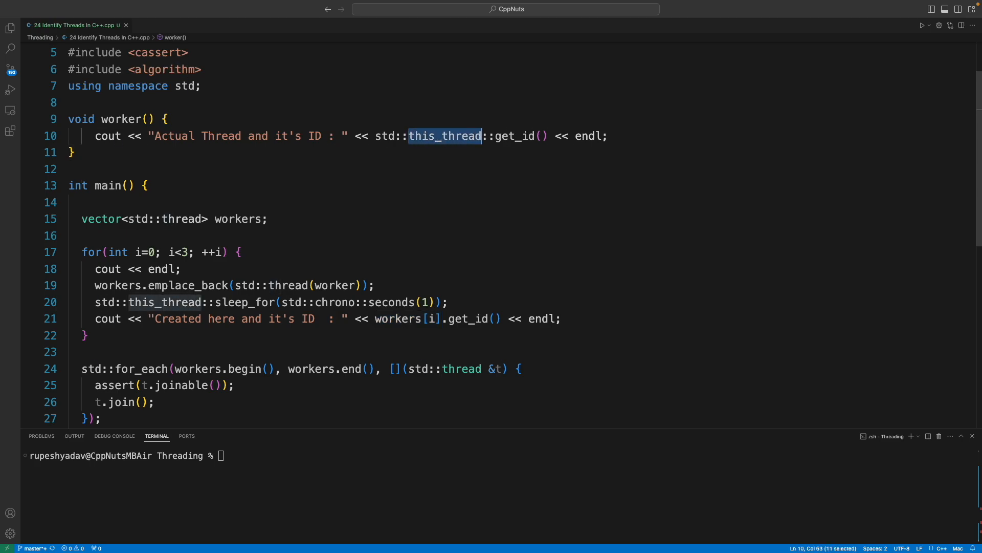
Recompile with g++ and run ./a.out from the terminal history
key("ctrl+grave")
key("Up")
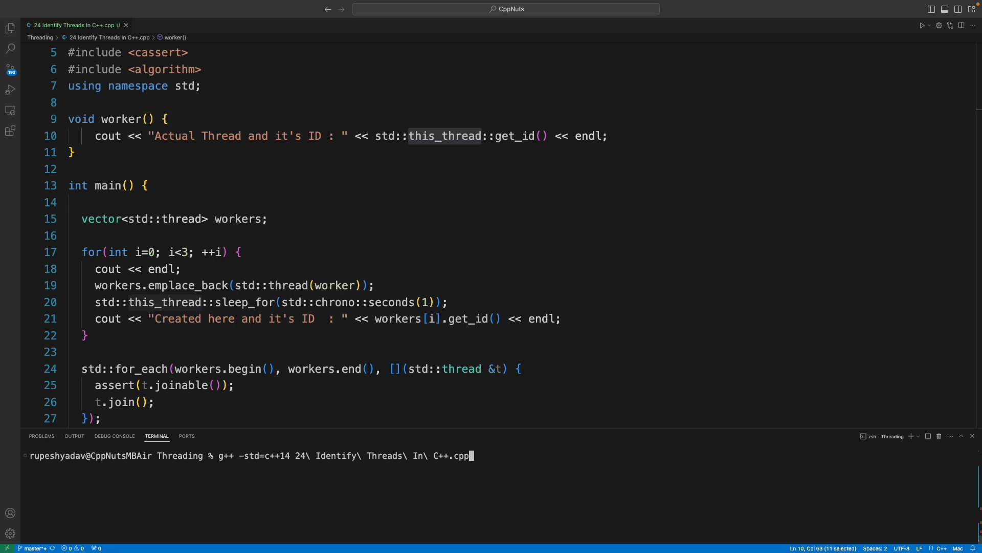
key("Up")
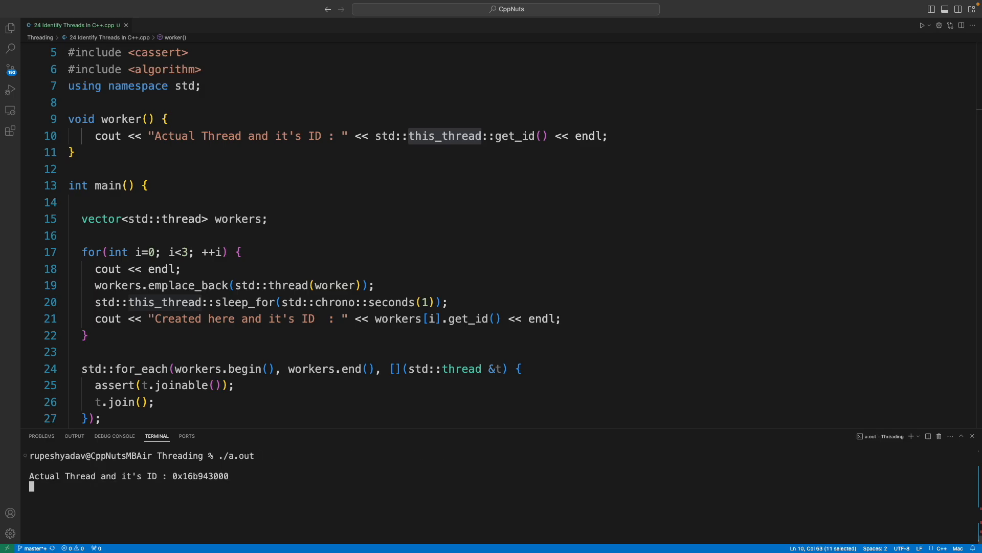
Highlight the first thread's printed ID on both output lines to show they match
left_click(215, 343)
left_click_drag(230, 456, 172, 457)
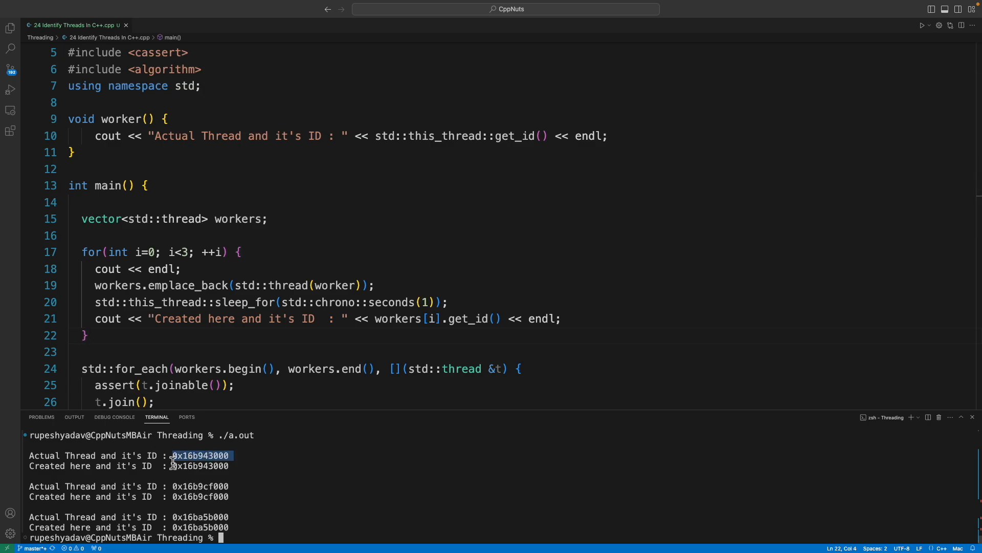
left_click_drag(233, 466, 170, 469)
left_click_drag(230, 455, 168, 456)
Highlight the thread creation code, workers[i]. and the 'Thread and it's ID' text in the source
left_click_drag(117, 285, 121, 302)
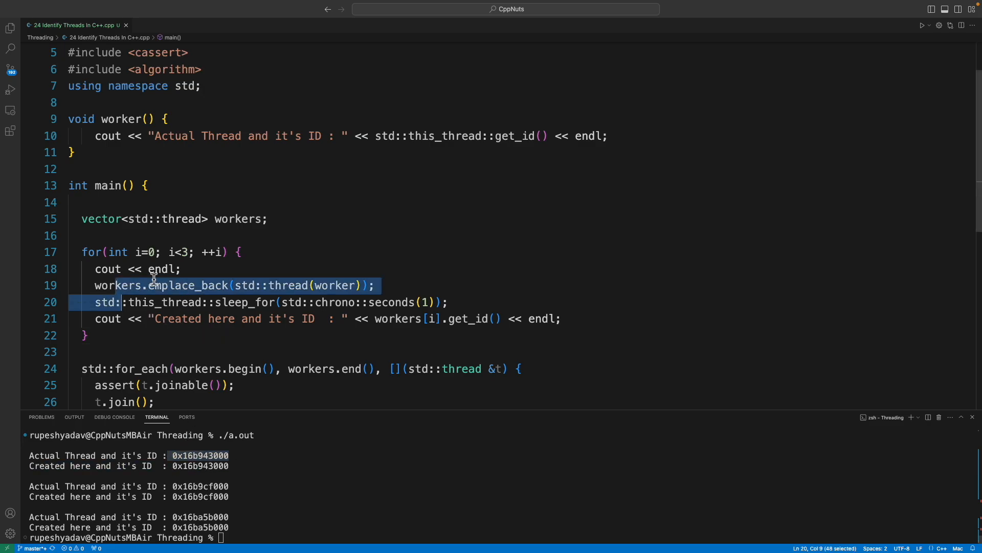
left_click(152, 326)
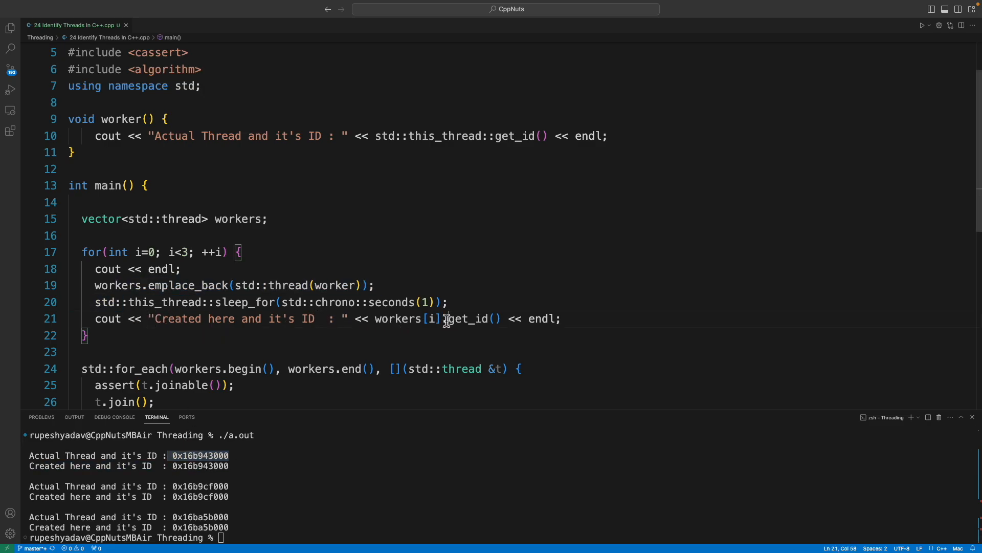
left_click_drag(449, 320, 371, 320)
left_click_drag(198, 136, 343, 136)
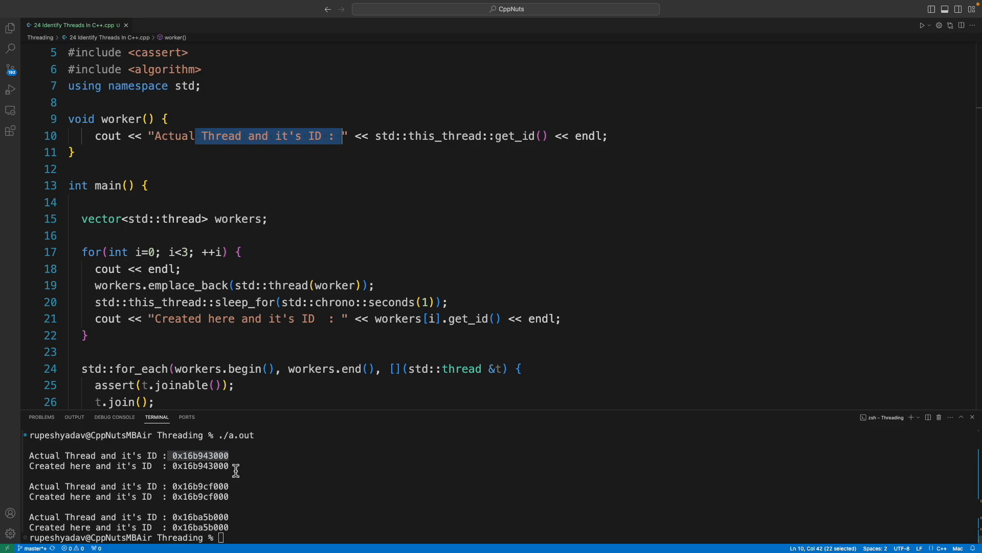
left_click(240, 451)
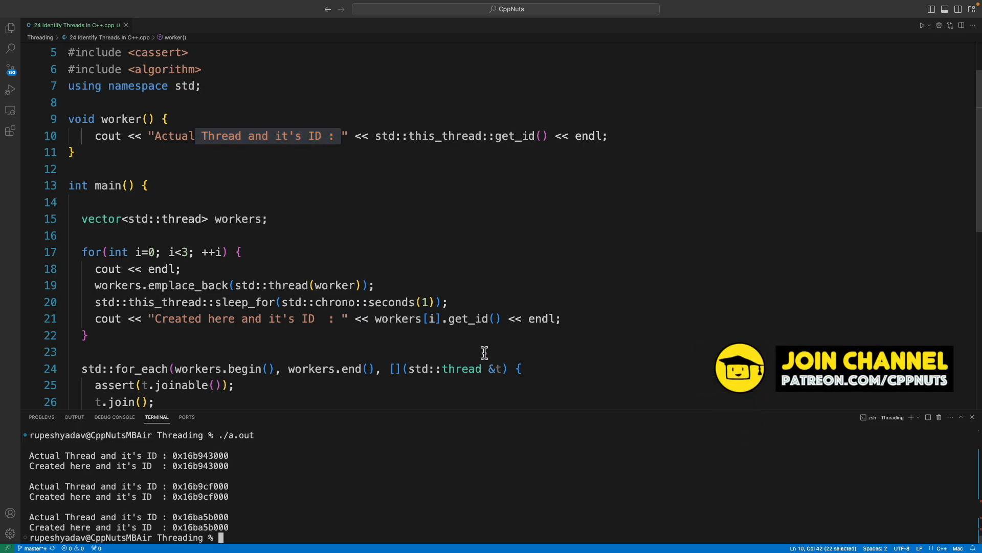